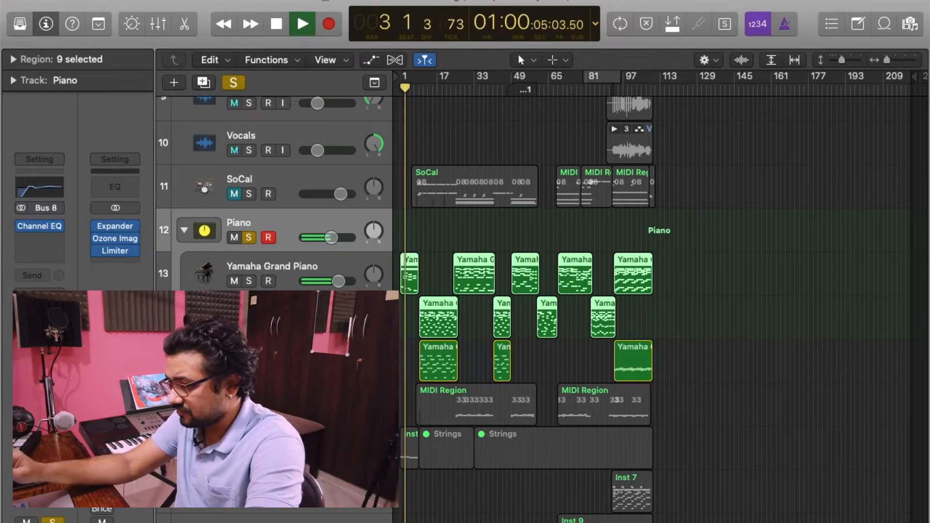
Step: Solo the Yamaha Grand Piano tracks 13 and 14 and play them from just after bar 17
key(space)
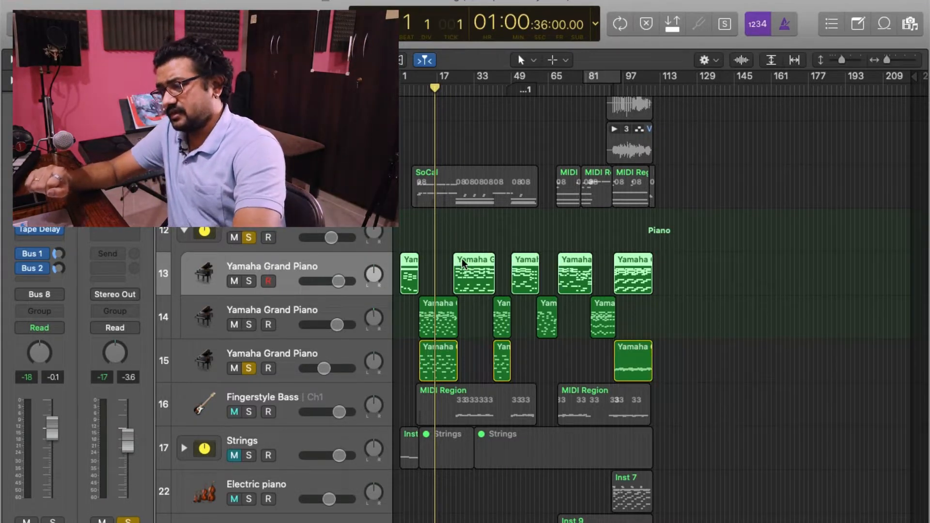
click(248, 282)
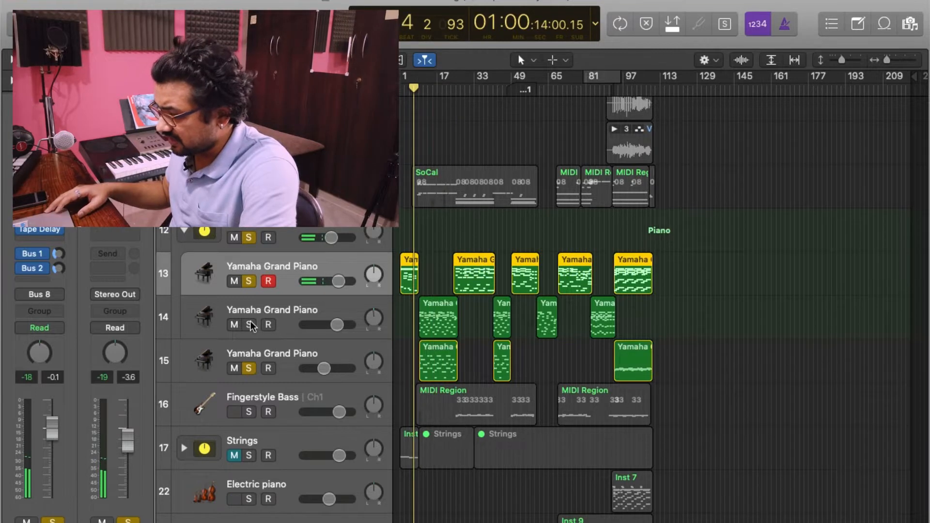
click(249, 324)
click(439, 88)
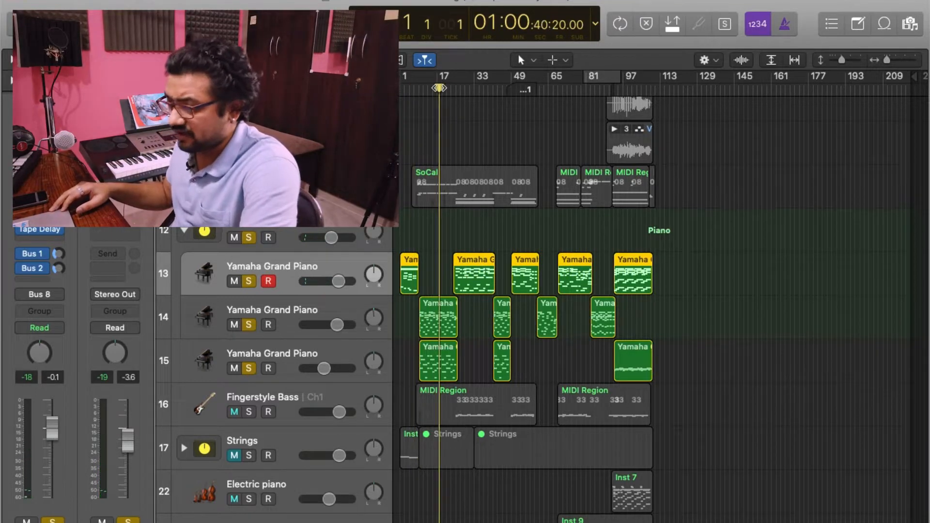
Step: Isolate the Yamaha Grand Piano on track 14 by turning off solo on tracks 15 and 13, and select it
click(249, 368)
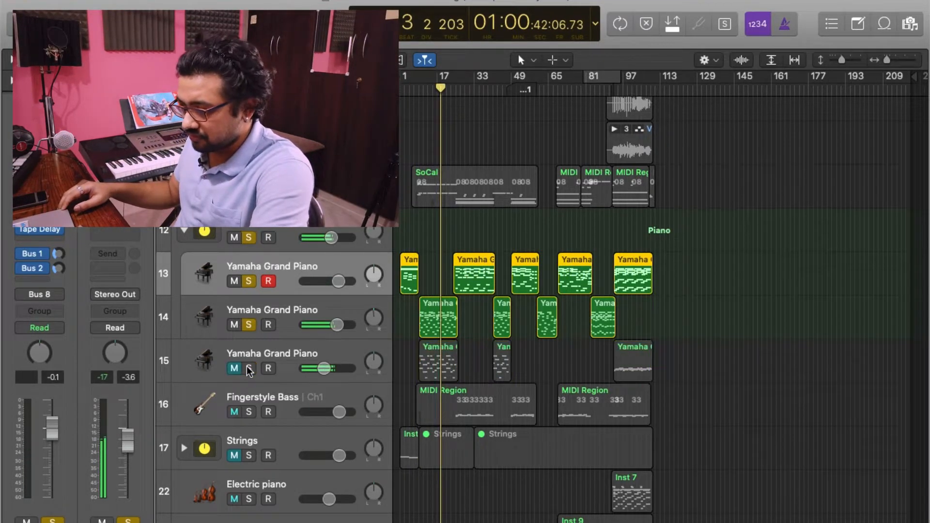
click(249, 281)
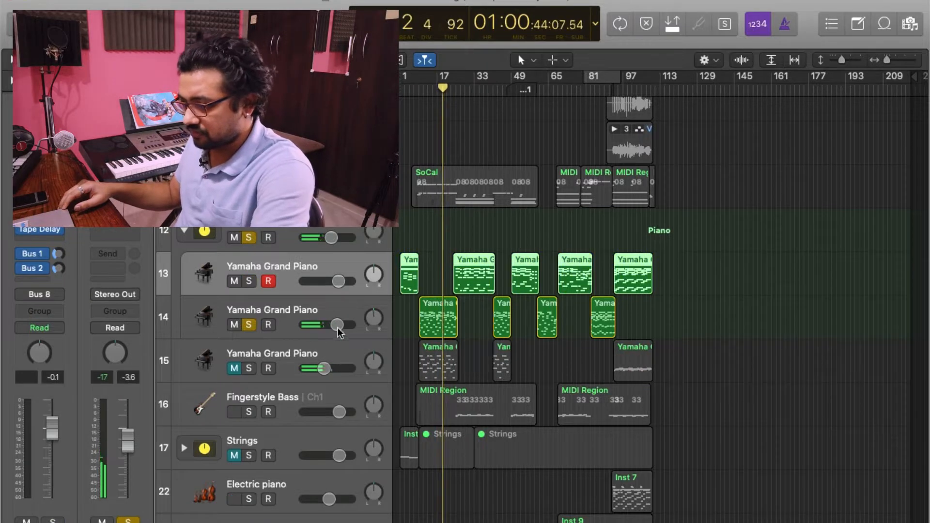
click(320, 311)
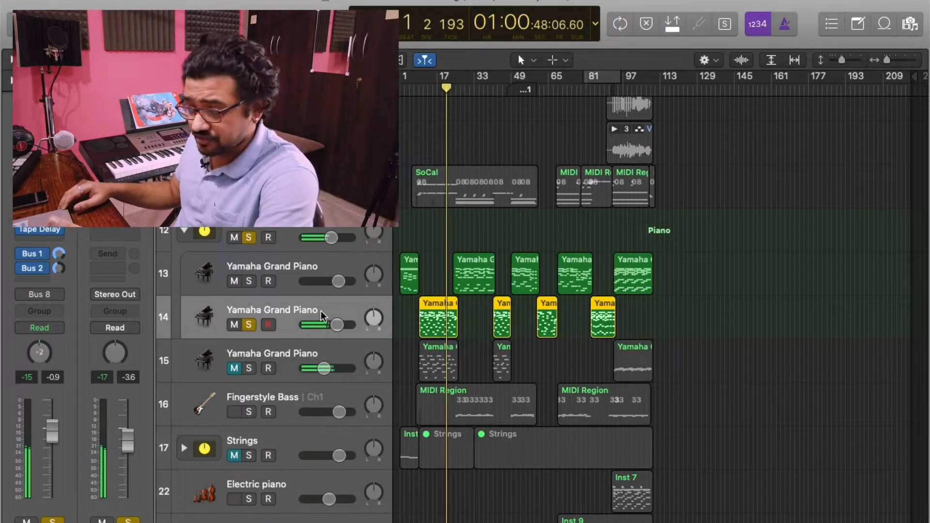
Step: Solo track 15 alongside track 14, replay from about bar 13, and unsolo track 14 to hear track 15 alone
click(248, 368)
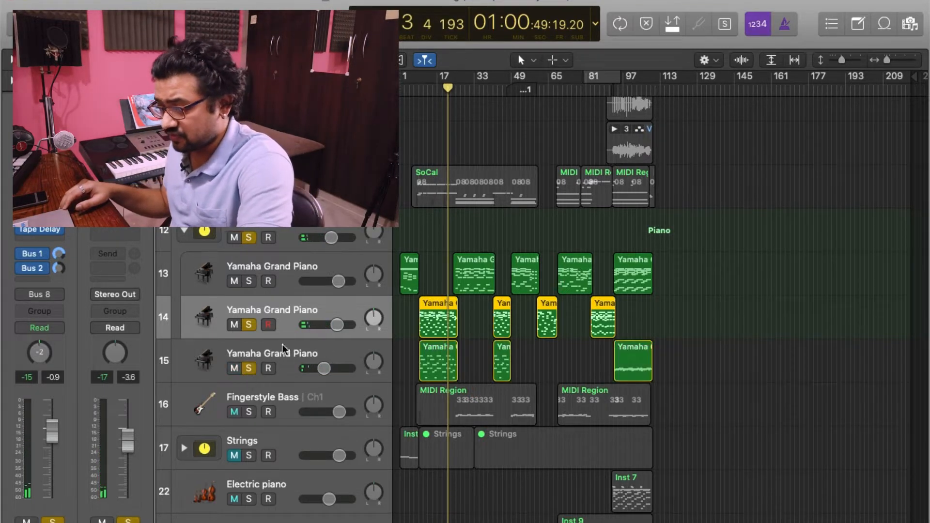
click(428, 89)
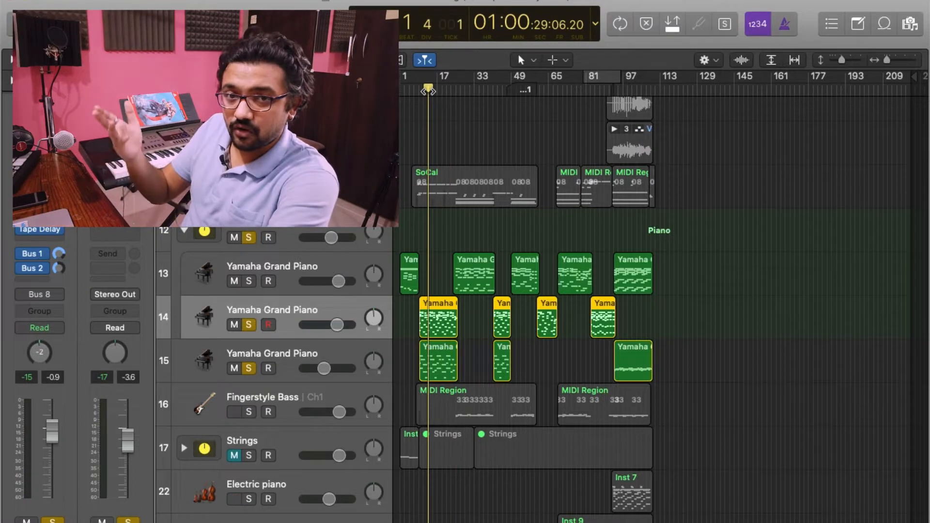
key(space)
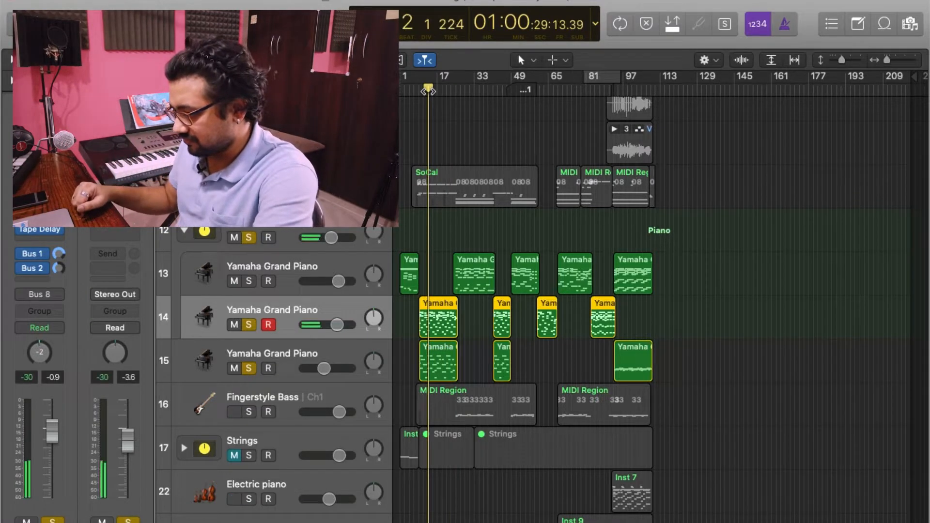
click(250, 330)
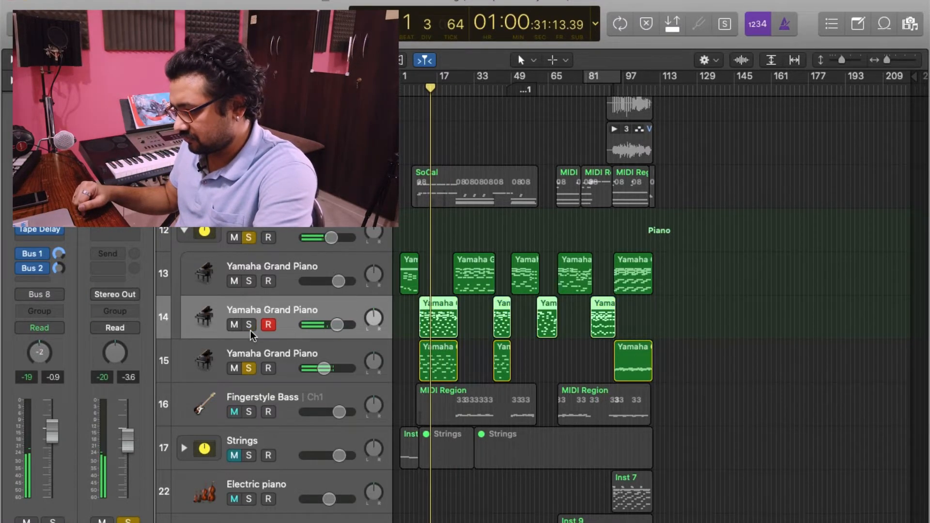
click(248, 351)
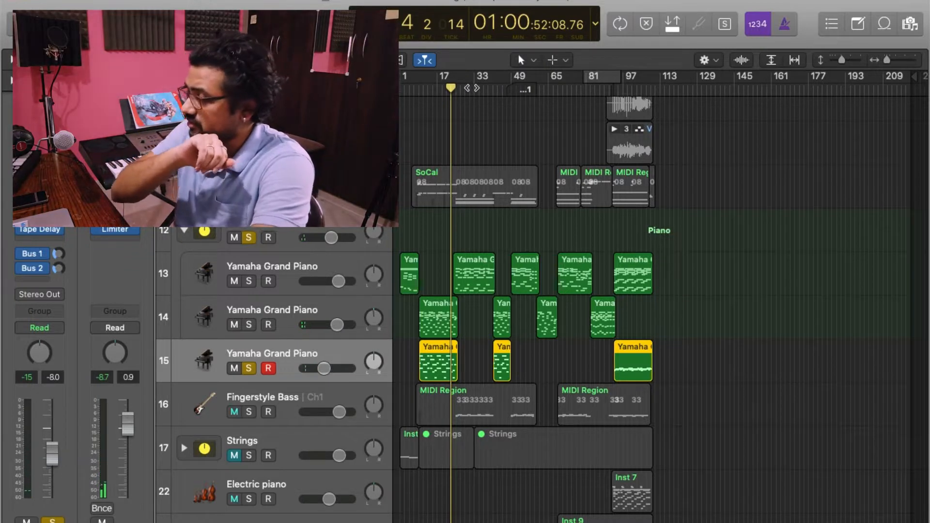
Step: Audition the song from about bar 31, and solo and select the Fingerstyle Bass track
click(474, 88)
key(space)
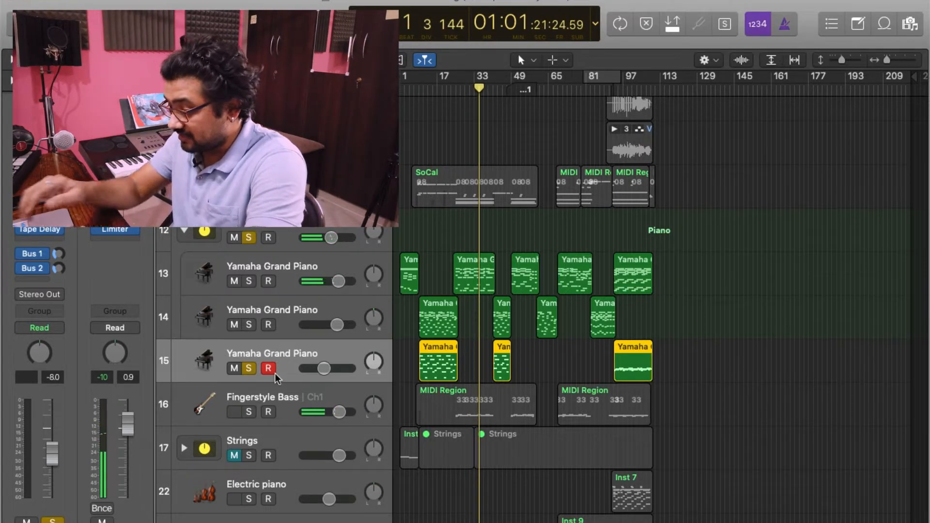
click(249, 413)
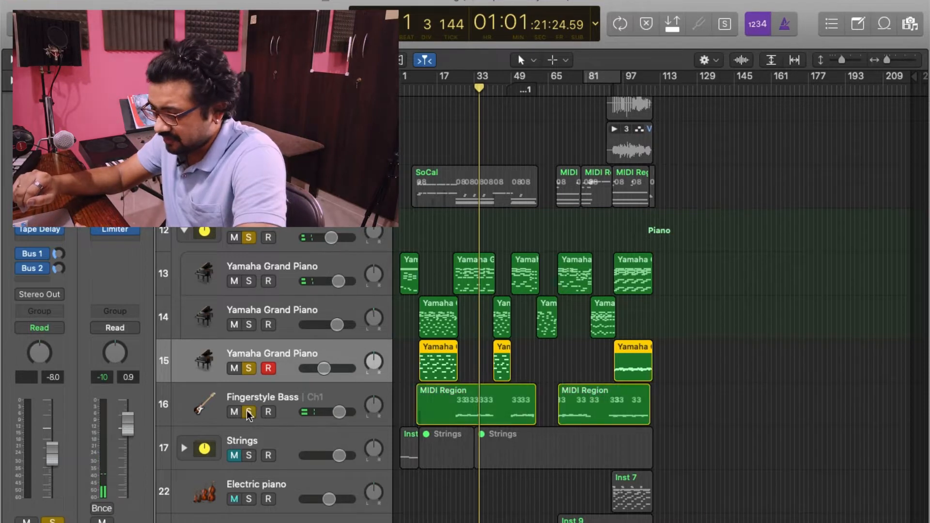
click(253, 393)
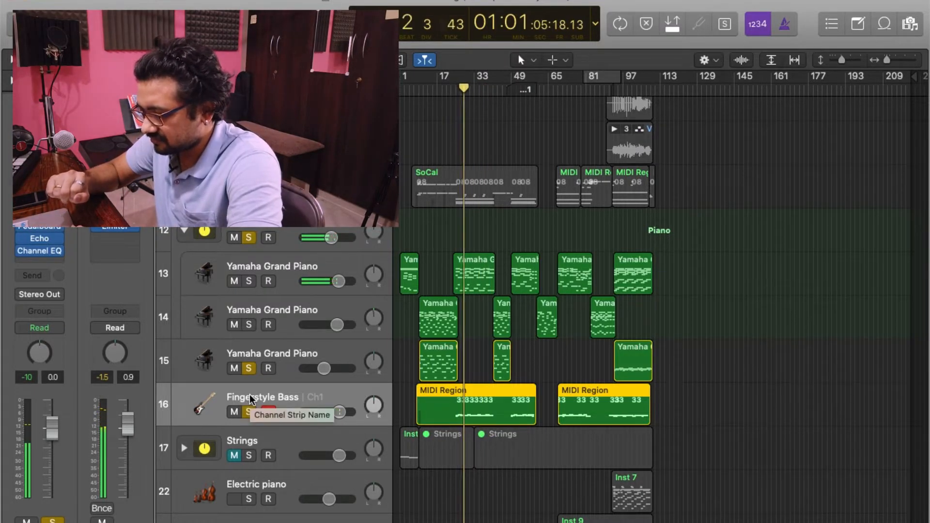
Step: Add Yamaha Grand Piano tracks 14 and 13 to the soloed tracks so they play with the bass
click(248, 325)
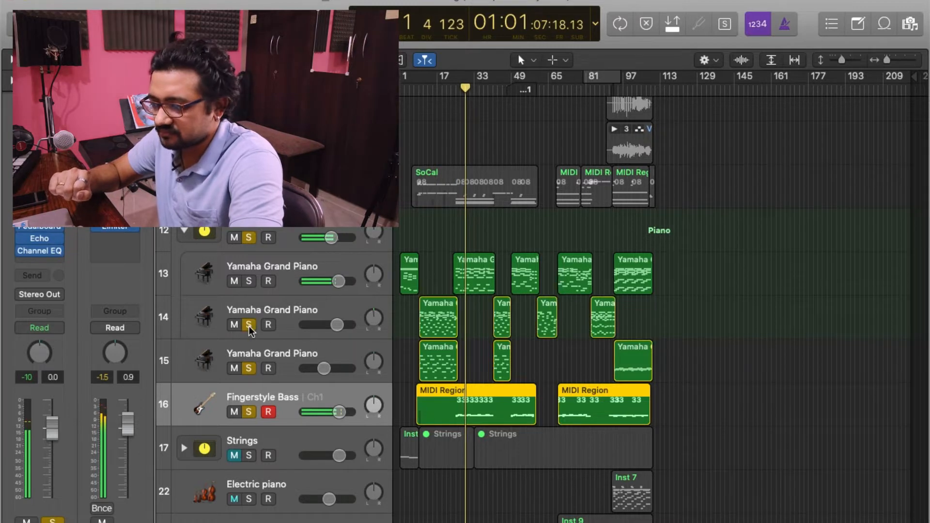
click(247, 281)
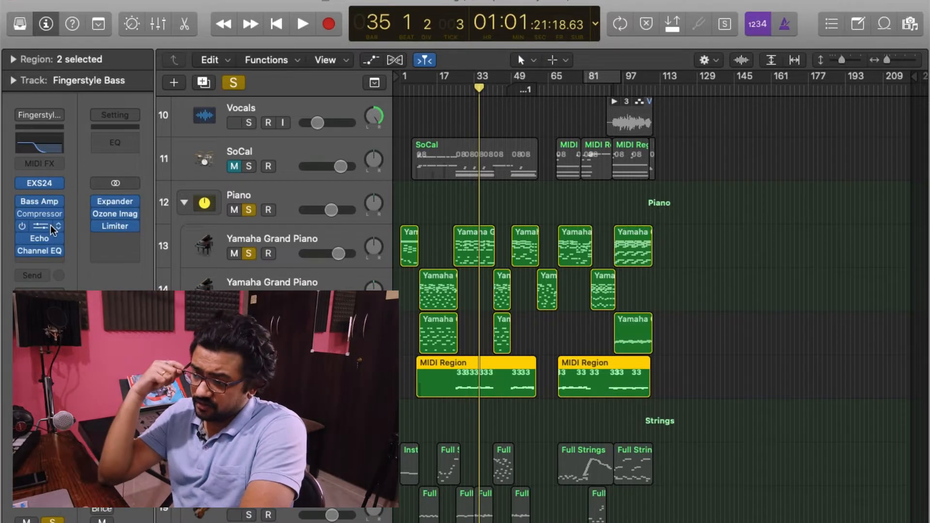
mouse_move(52, 235)
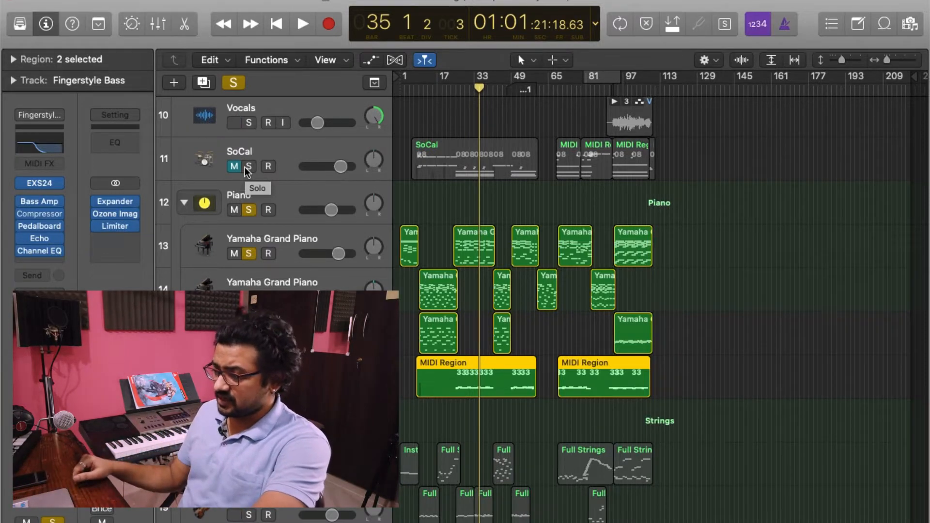
Step: Solo the SoCal drum track and briefly play it together with the pianos and bass
click(249, 166)
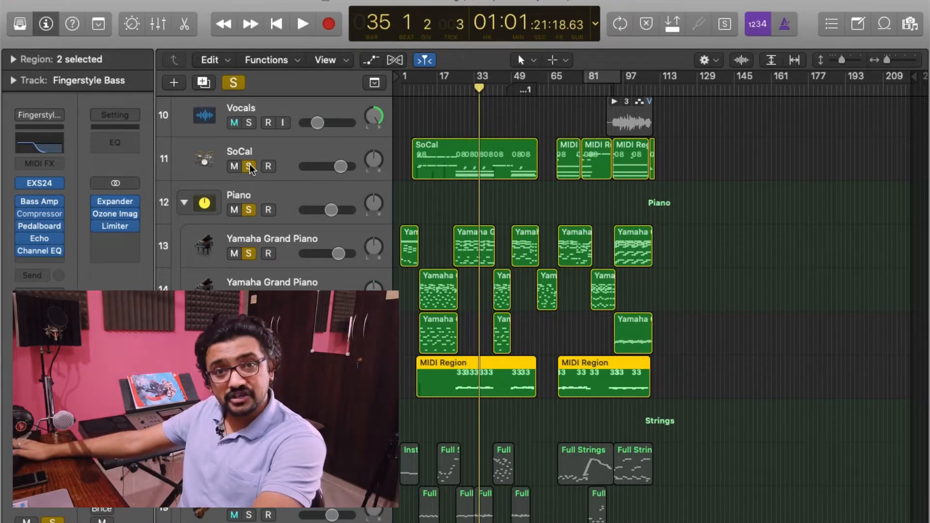
key(space)
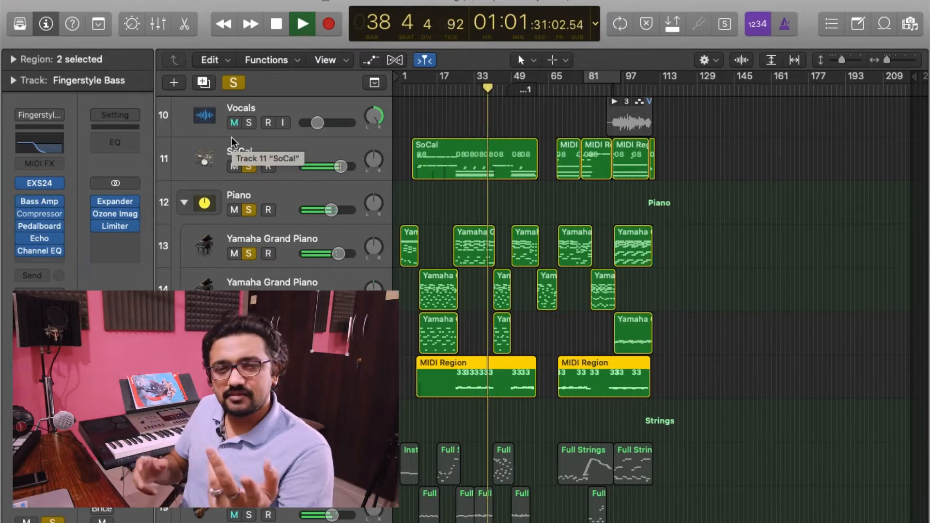
key(space)
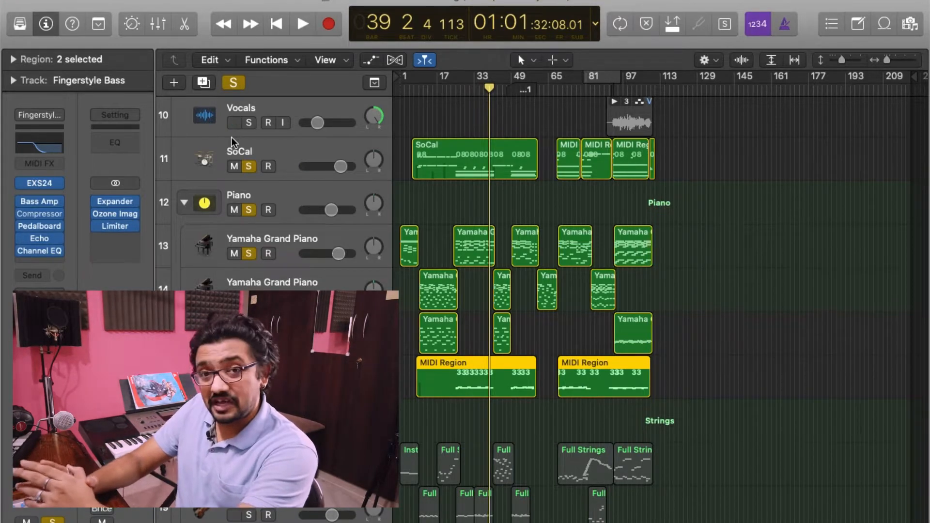
Step: Solo the Strings track stack and audition the arrangement with it, including the section from about bar 58
scroll(442, 302, down, 10)
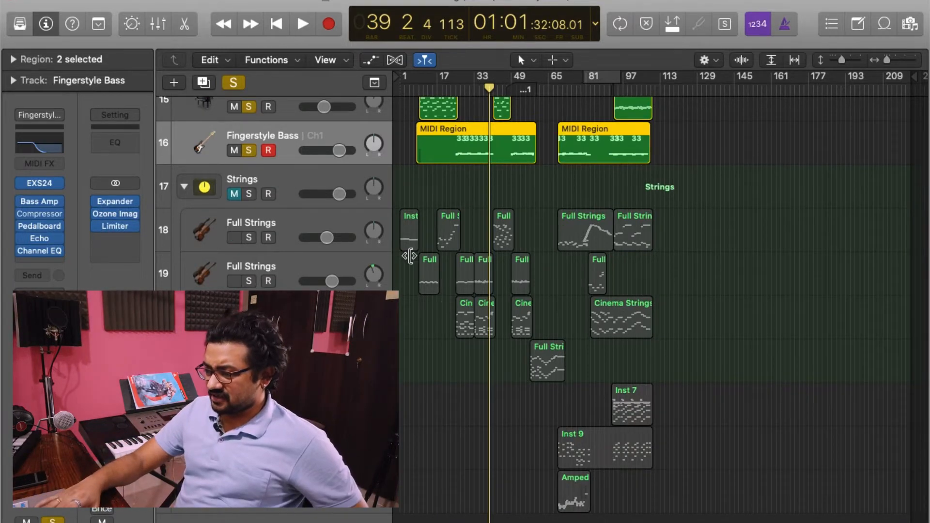
click(252, 192)
key(space)
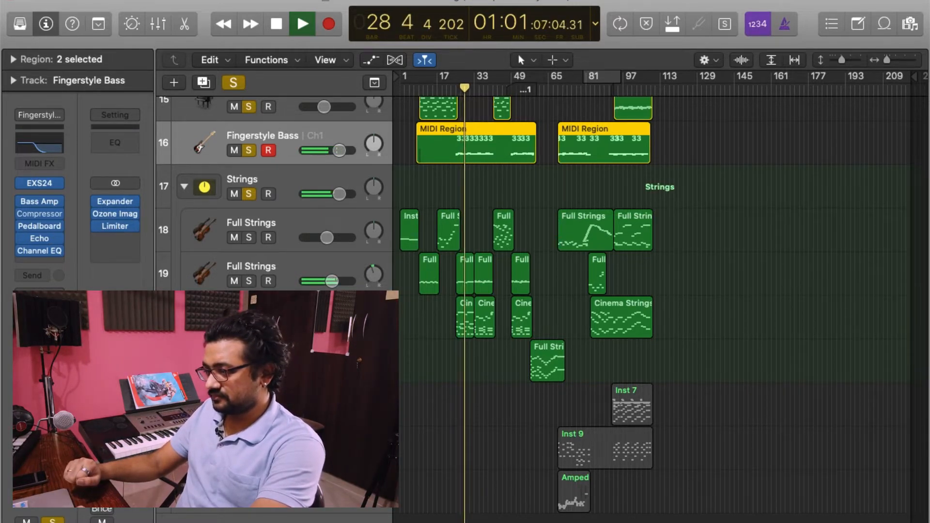
key(space)
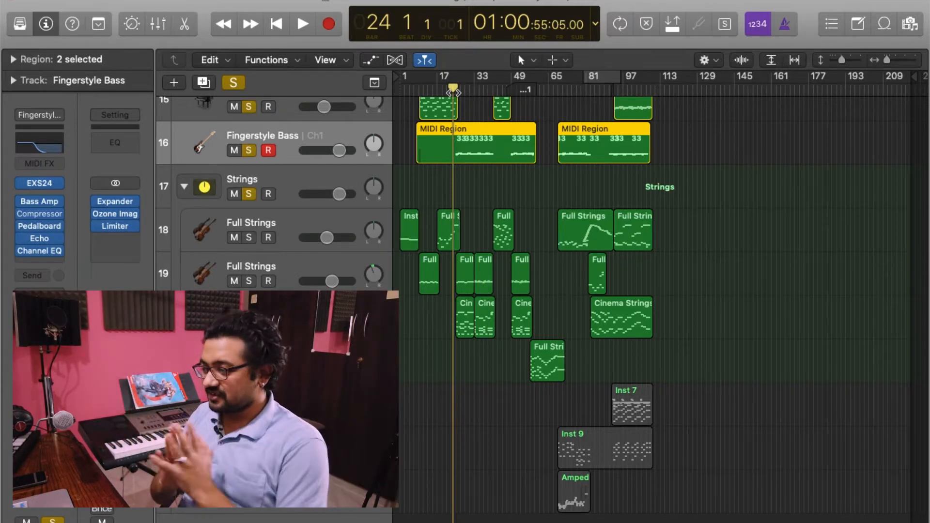
click(539, 88)
key(space)
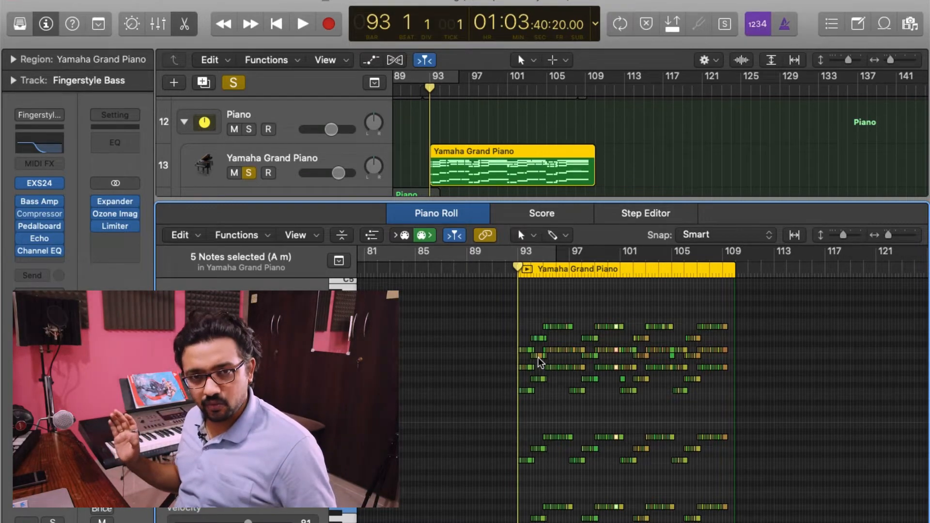
Step: Play the Yamaha Grand Piano region from bar 93 and examine its notes in the Piano Roll
key(space)
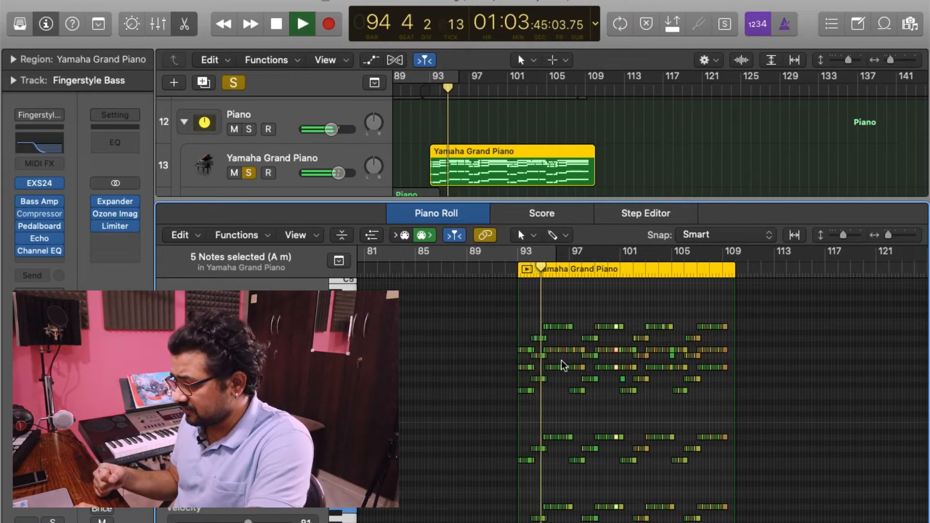
key(super+Right)
key(super+Right)
key(super+Right)
key(super+Right)
key(super+Right)
key(super+Right)
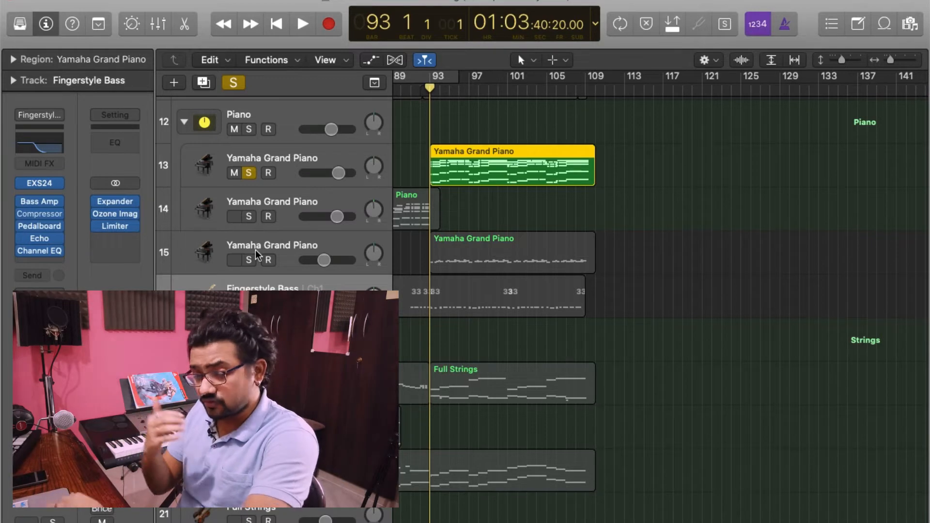
Step: Solo track 15 and play from bar 93, toggling track 13's solo to compare the part alone and combined
click(254, 271)
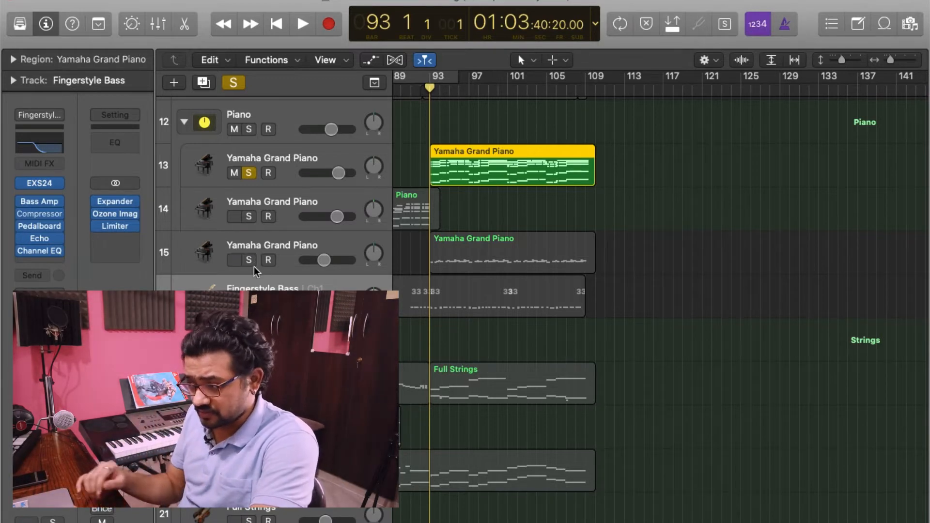
click(249, 261)
key(space)
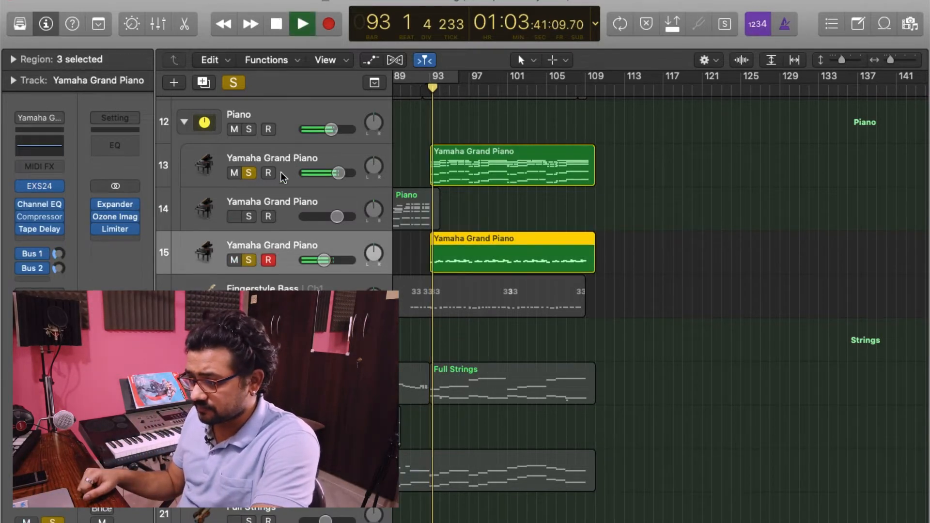
click(249, 174)
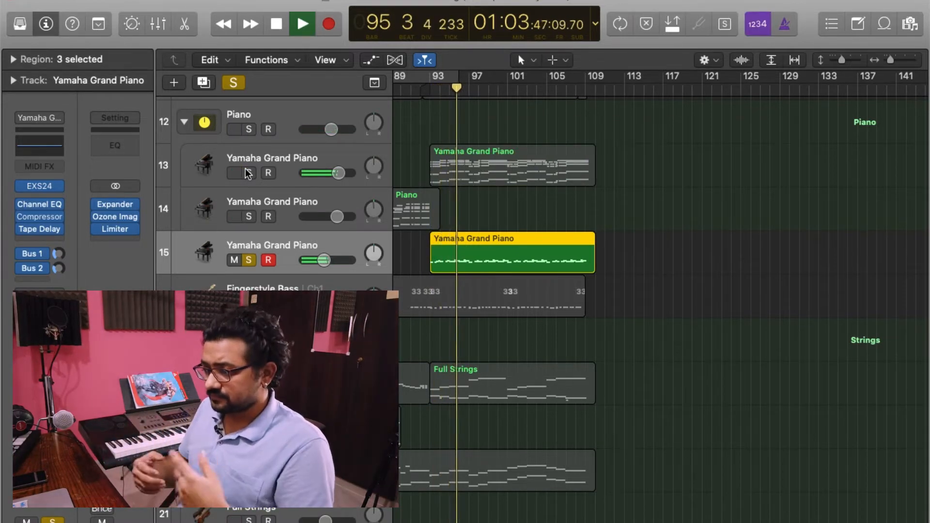
click(248, 173)
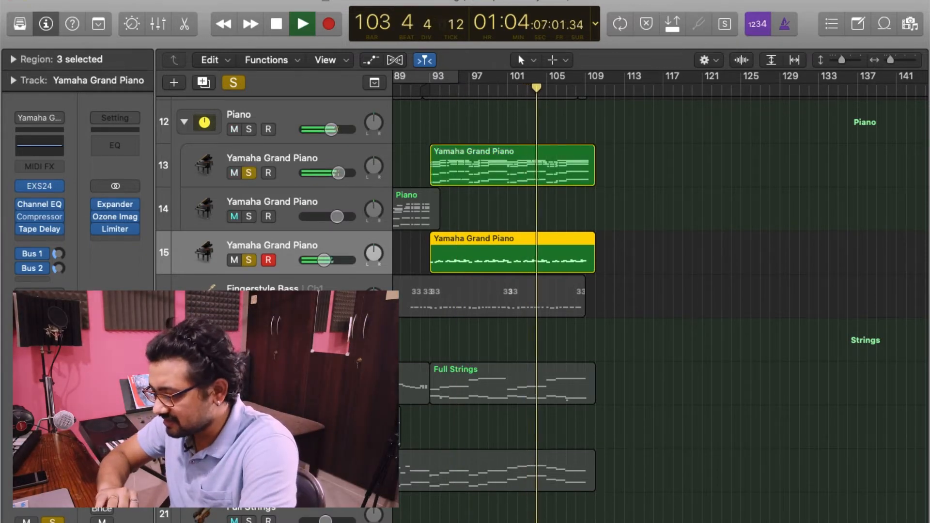
Step: Add the Fingerstyle Bass and Strings to the soloed tracks during the ending section, and stop playback
click(249, 303)
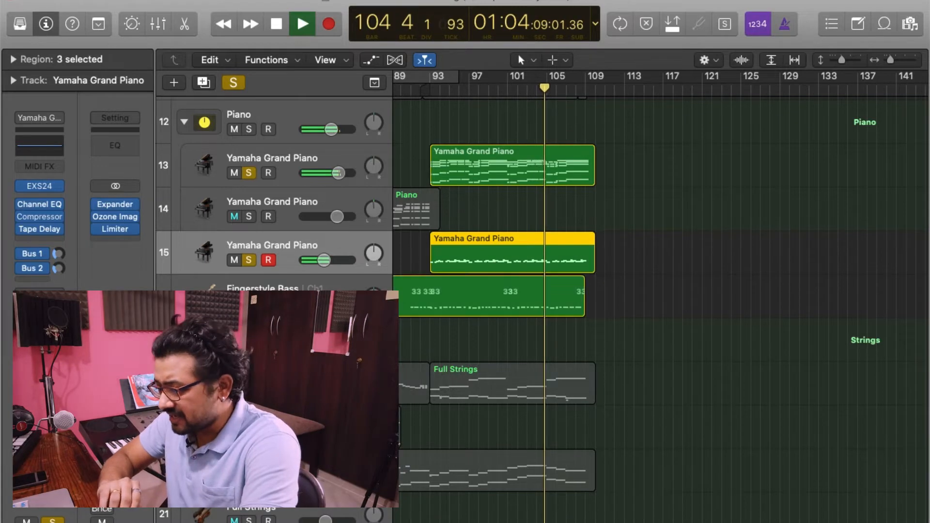
click(249, 347)
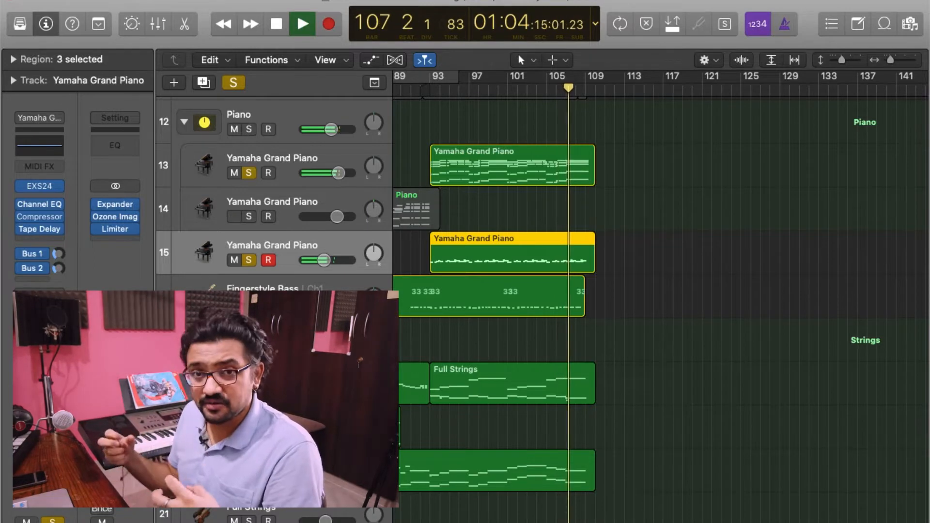
key(space)
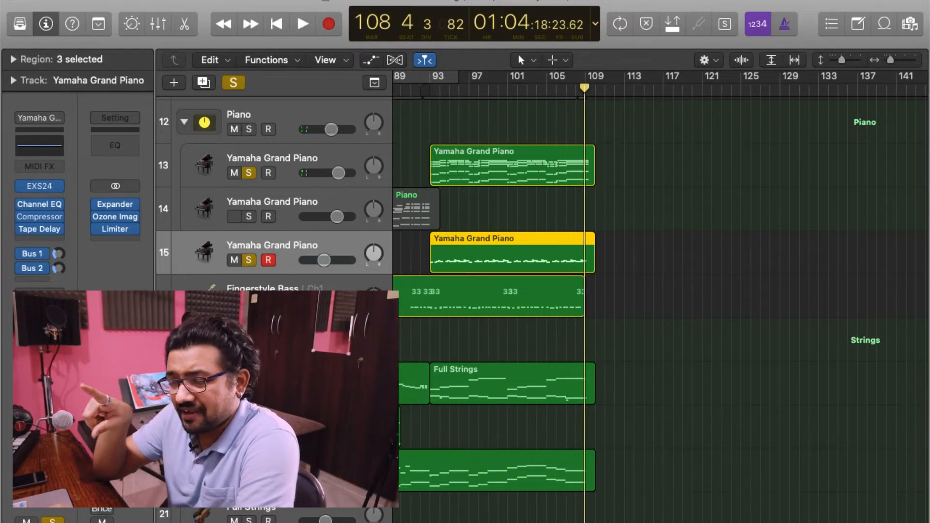
scroll(525, 322, down, 5)
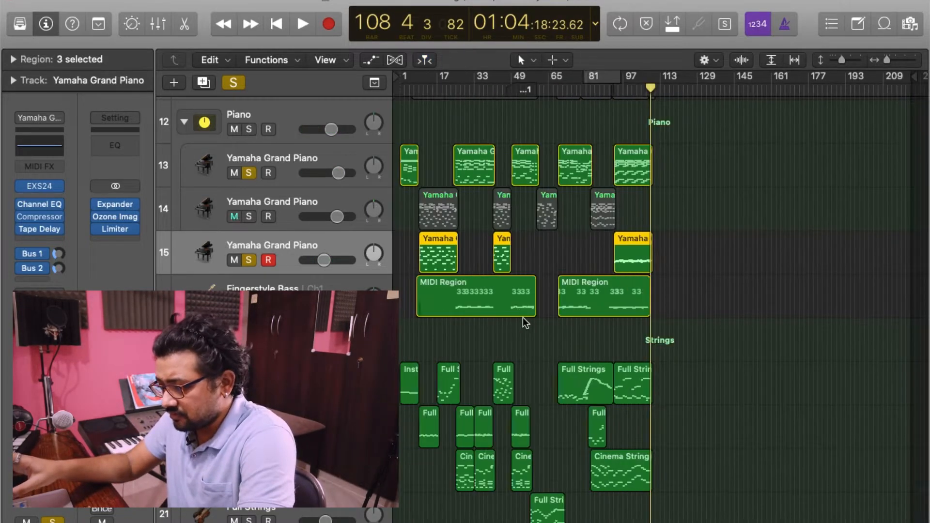
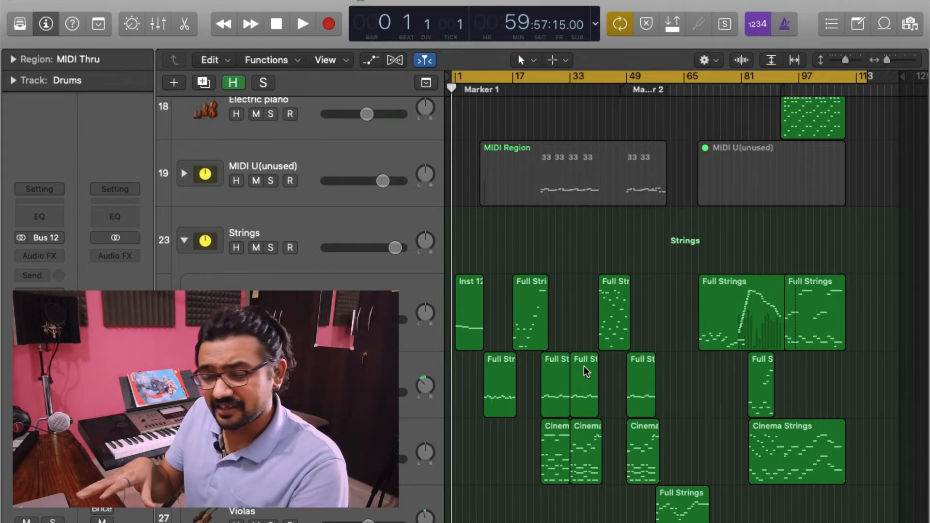
Step: Solo the Acoustic Guitar track, audition it from about bar 17 with cycle mode off, and release its solo
scroll(545, 190, up, 10)
click(505, 90)
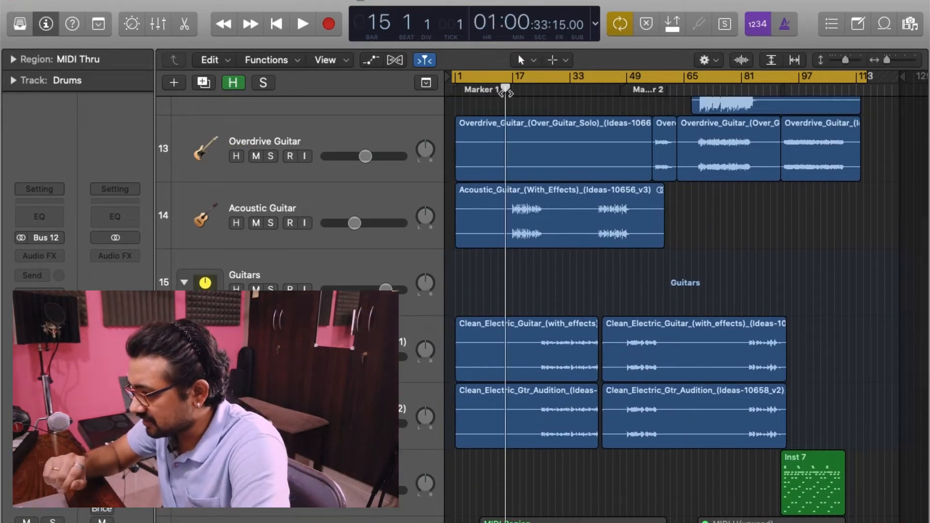
click(270, 222)
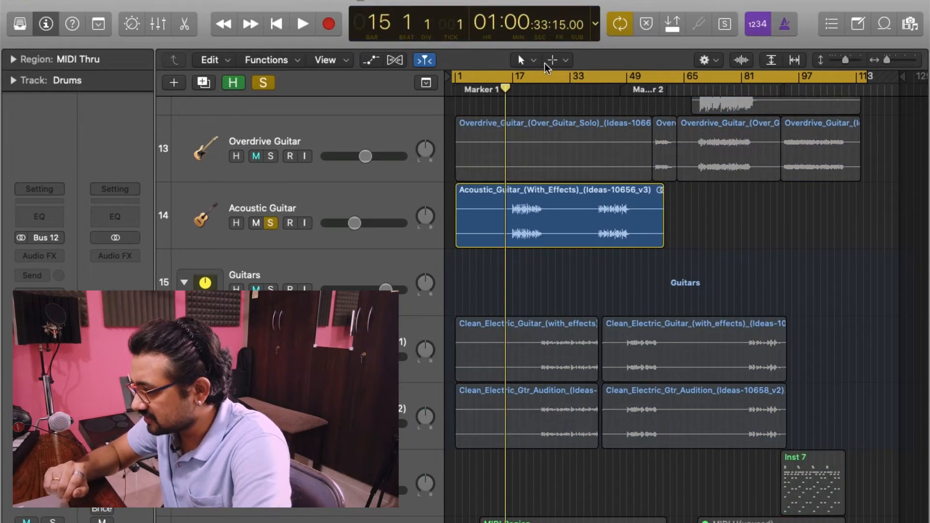
drag(519, 91, 512, 91)
key(space)
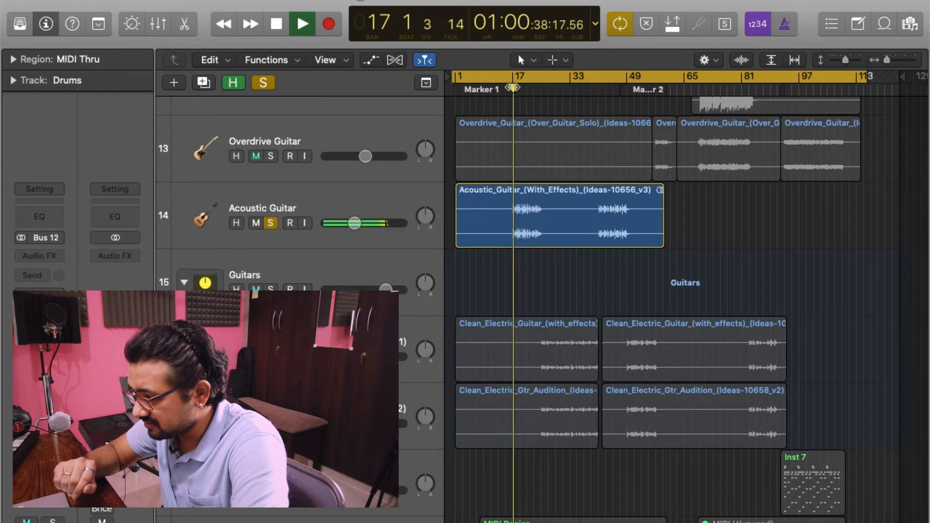
key(c)
key(space)
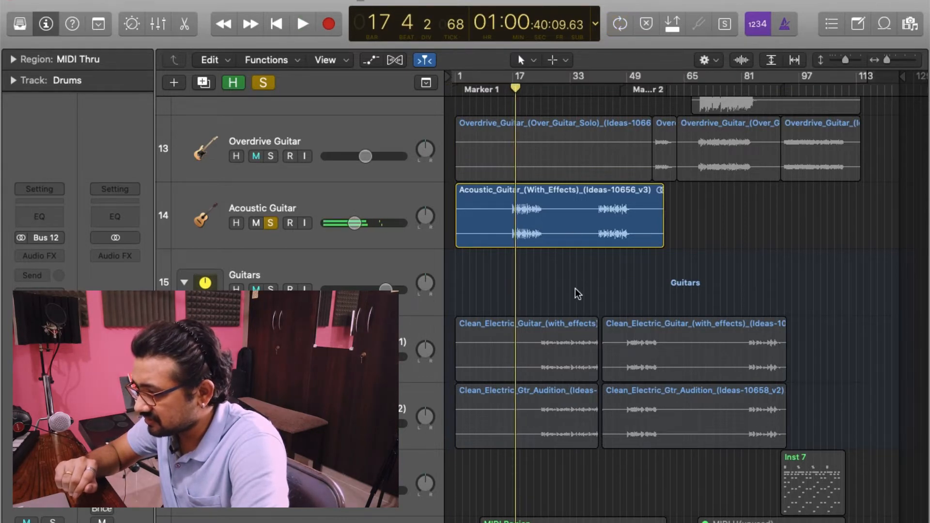
key(space)
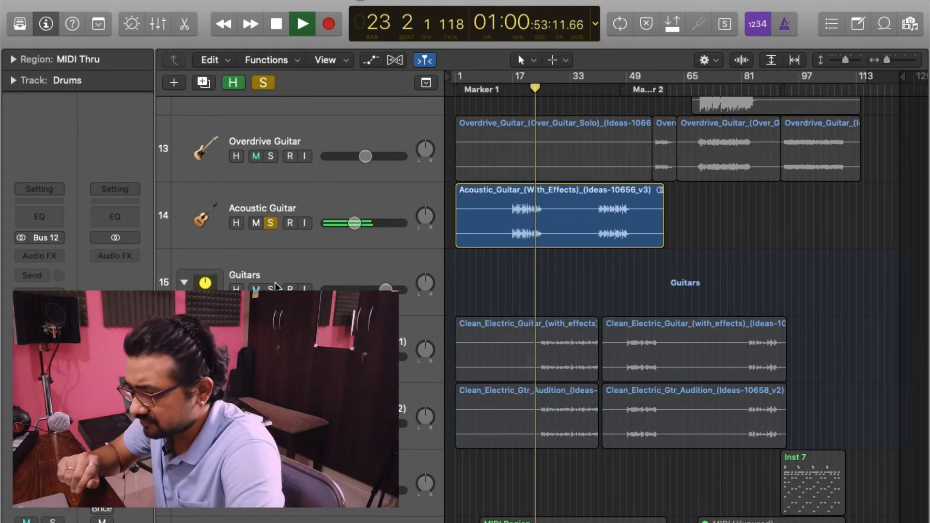
click(267, 224)
key(space)
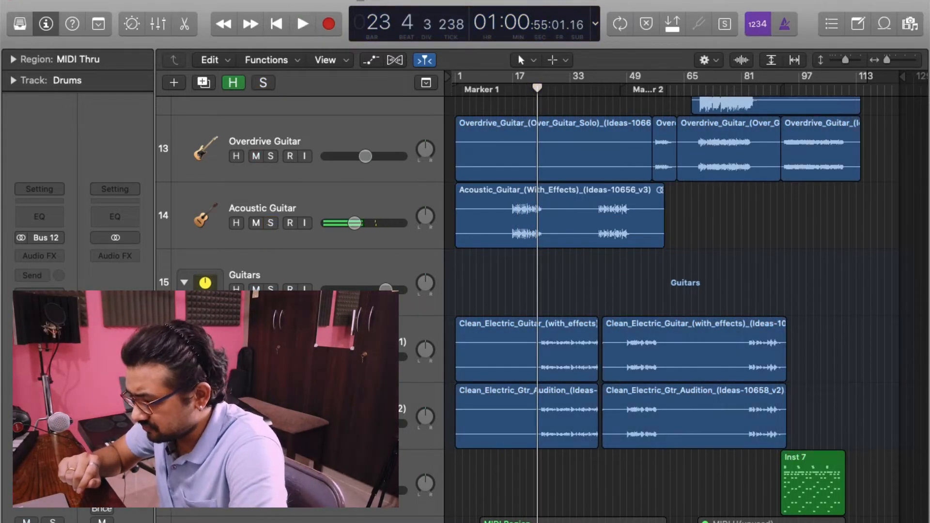
Step: Solo both Clean Electric Guitar tracks in the Guitars stack and play them from bar 25
click(270, 356)
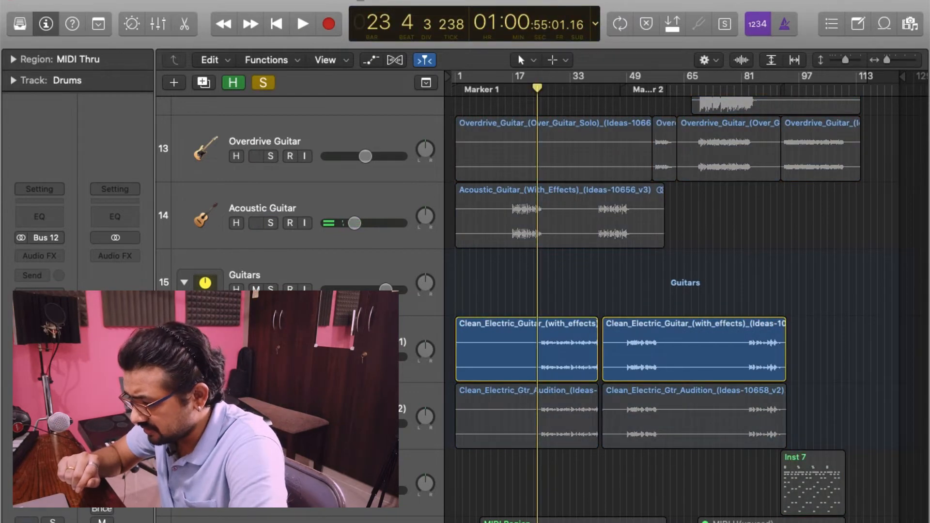
click(271, 423)
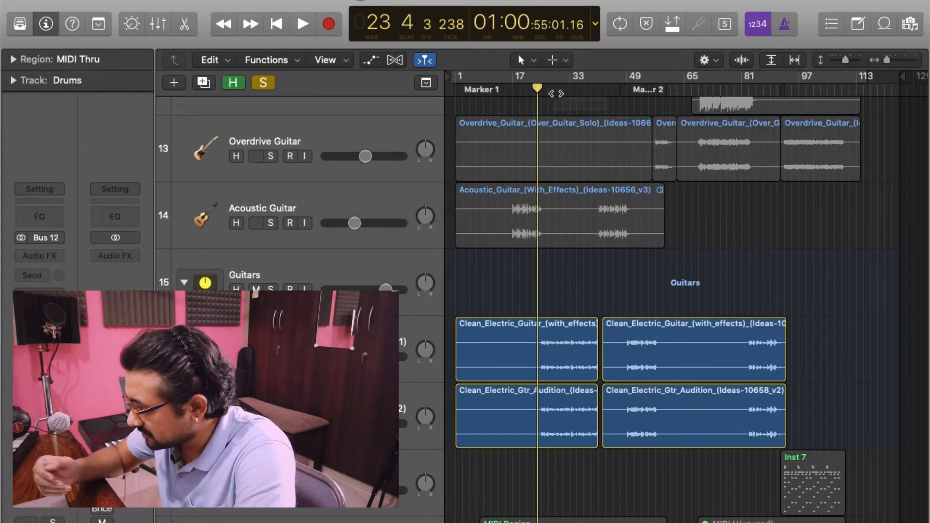
key(space)
key(space)
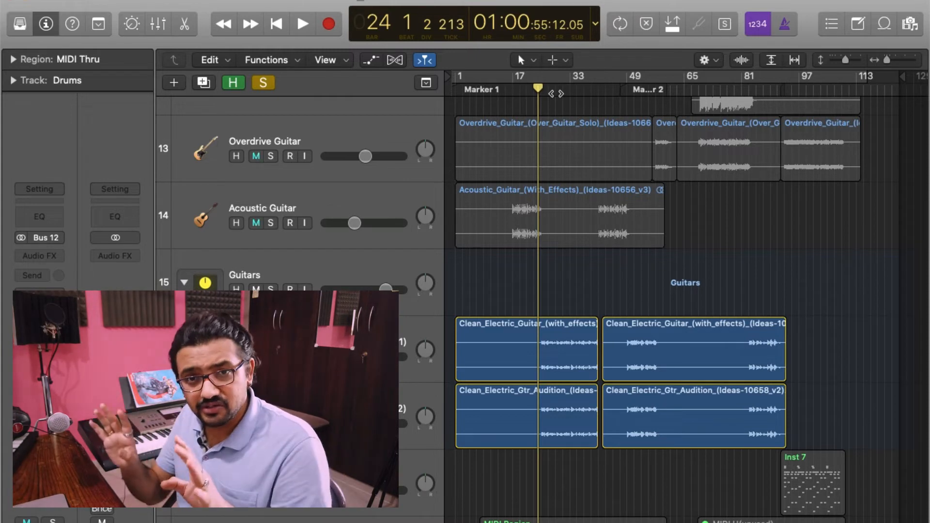
click(541, 91)
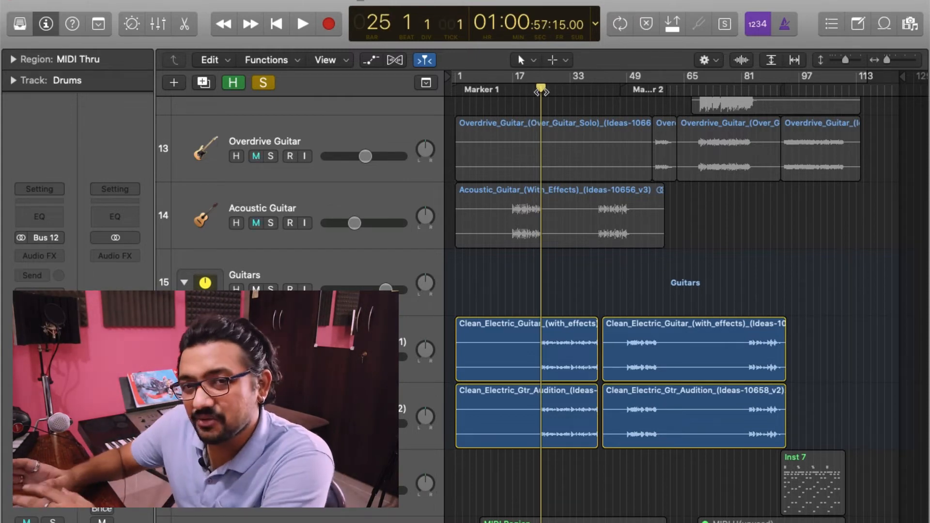
key(space)
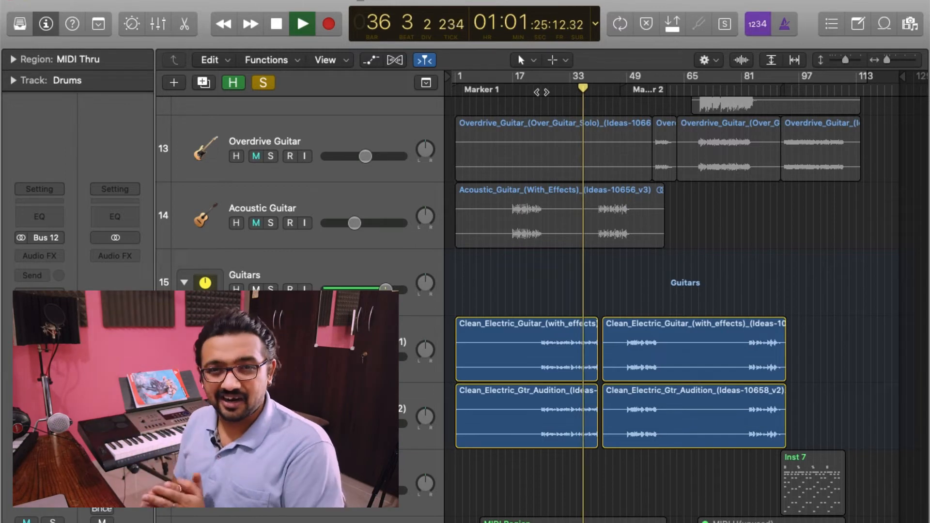
key(space)
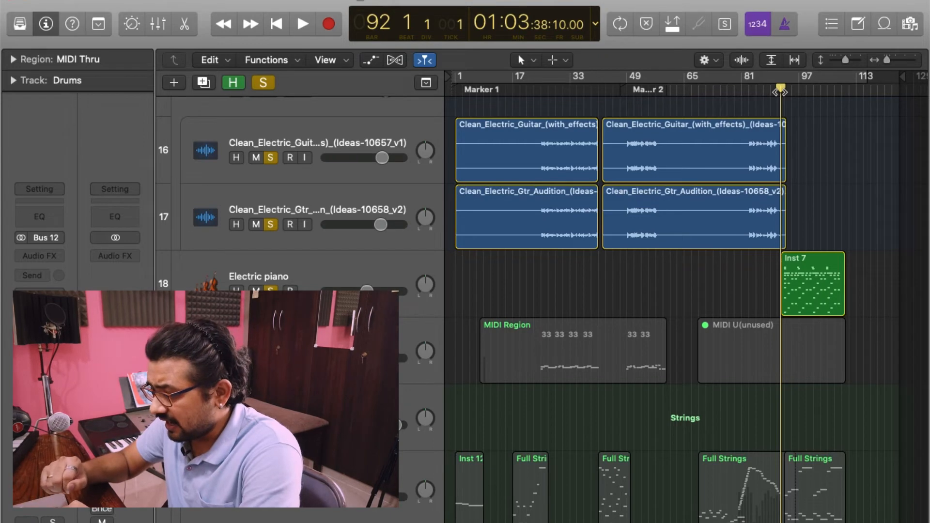
Step: View the Electric piano track's Kontakt organ instrument while playing its region from bar 92, and close the plug-in window
click(274, 277)
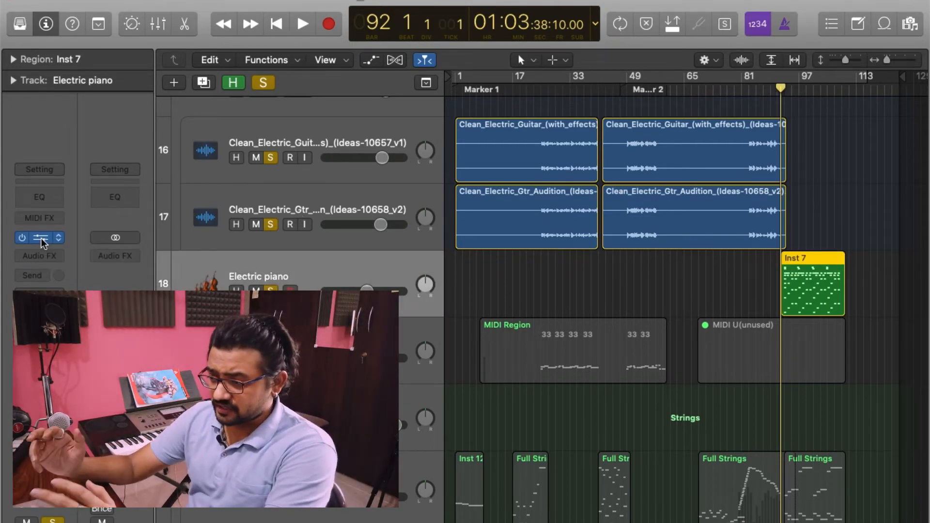
click(40, 237)
scroll(244, 331, down, 3)
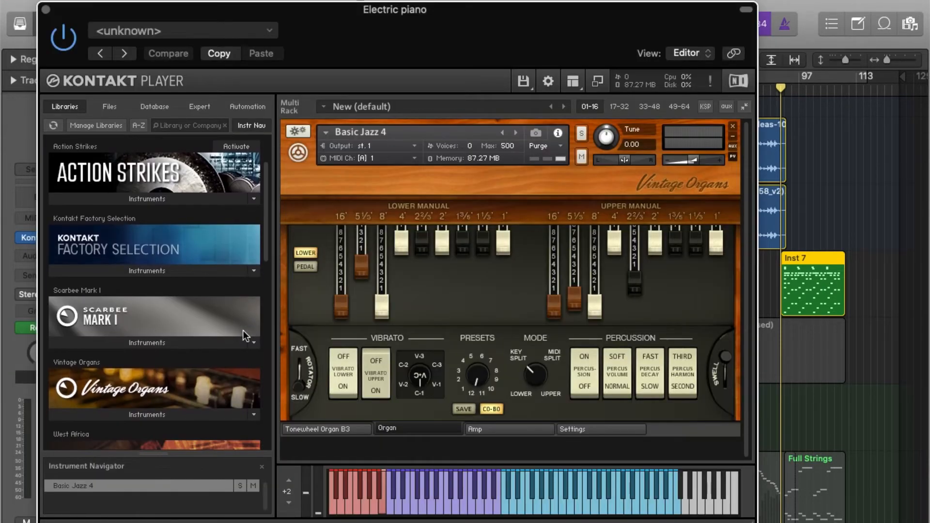
scroll(243, 330, up, 5)
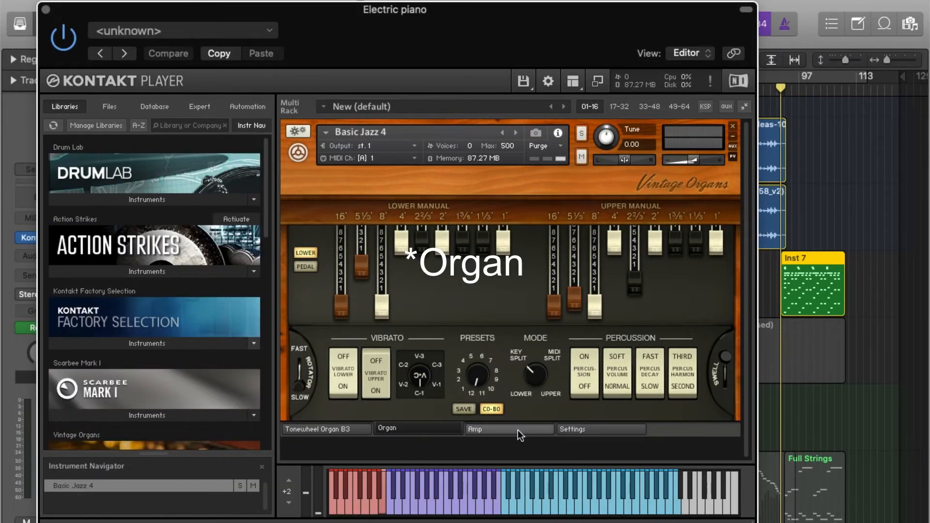
key(space)
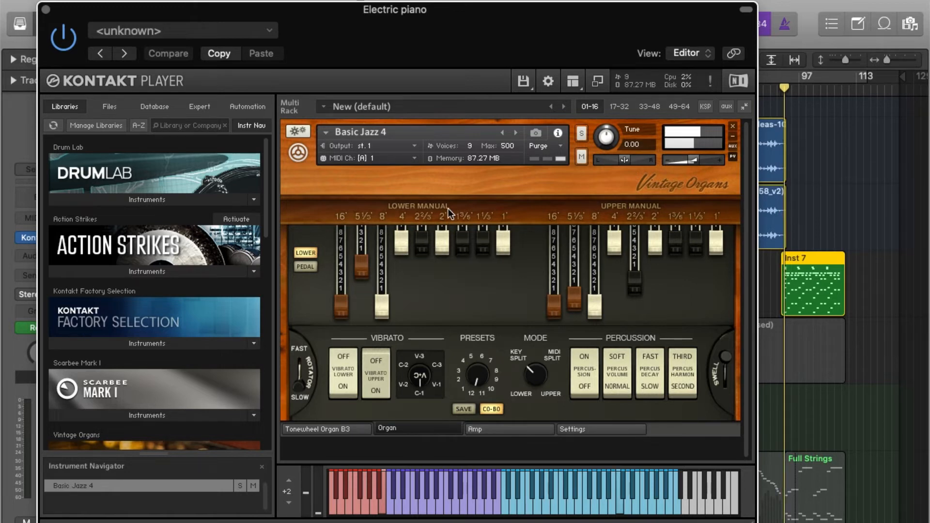
click(46, 9)
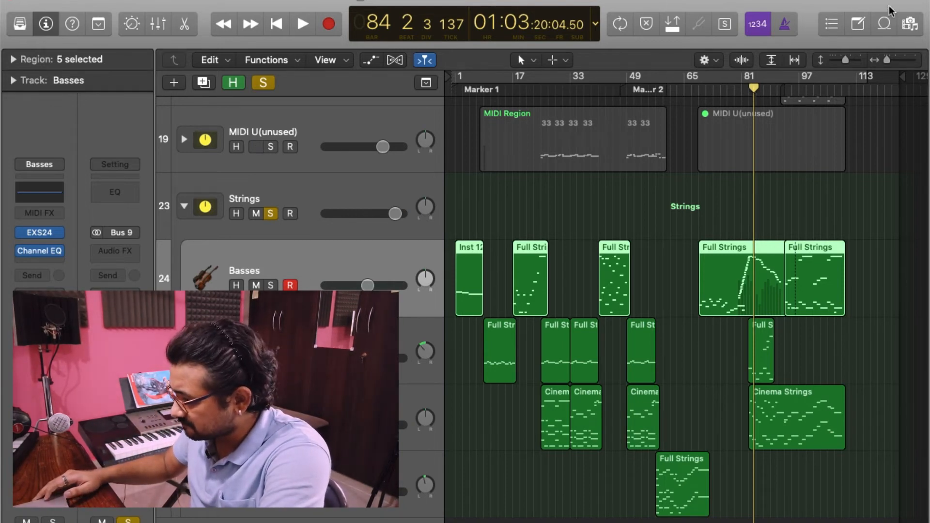
Step: Play the soloed Strings from about bar 84 and examine the Basses regions' notes and controller data in the Piano Roll
key(space)
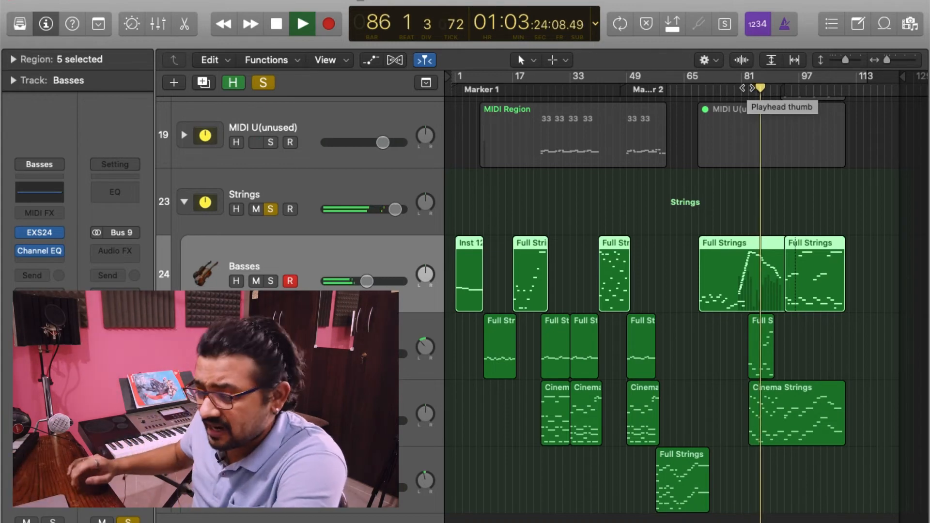
key(space)
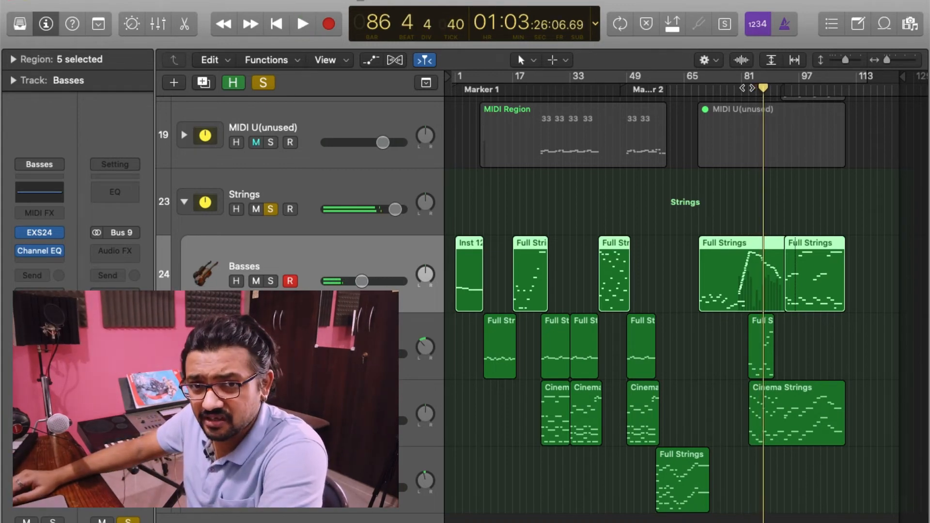
key(p)
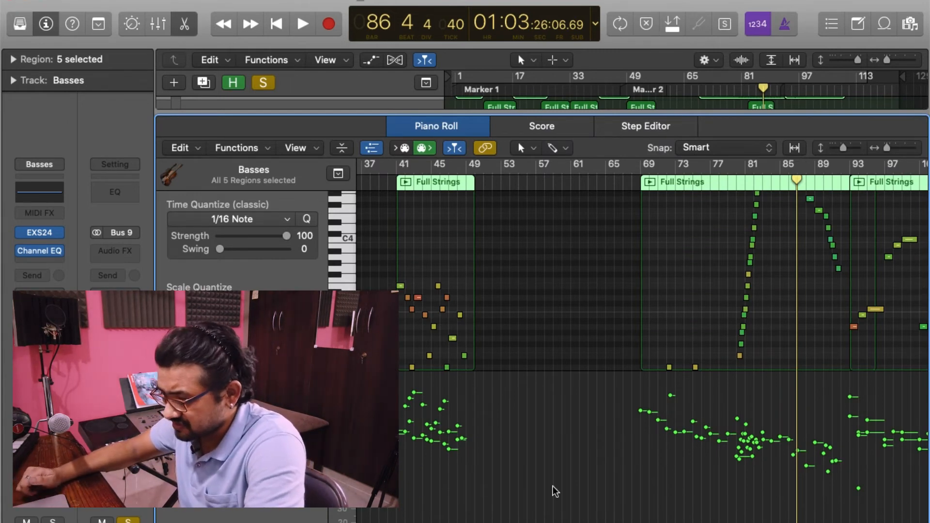
click(228, 386)
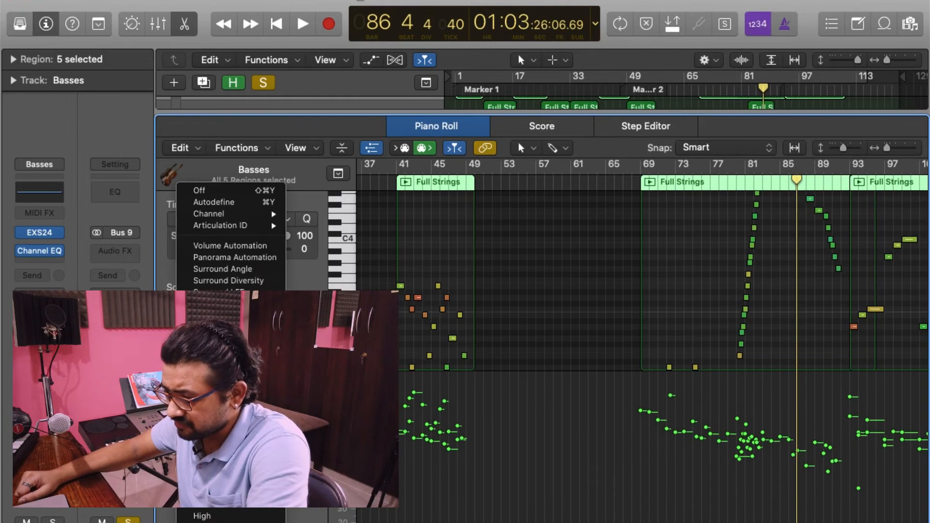
click(228, 393)
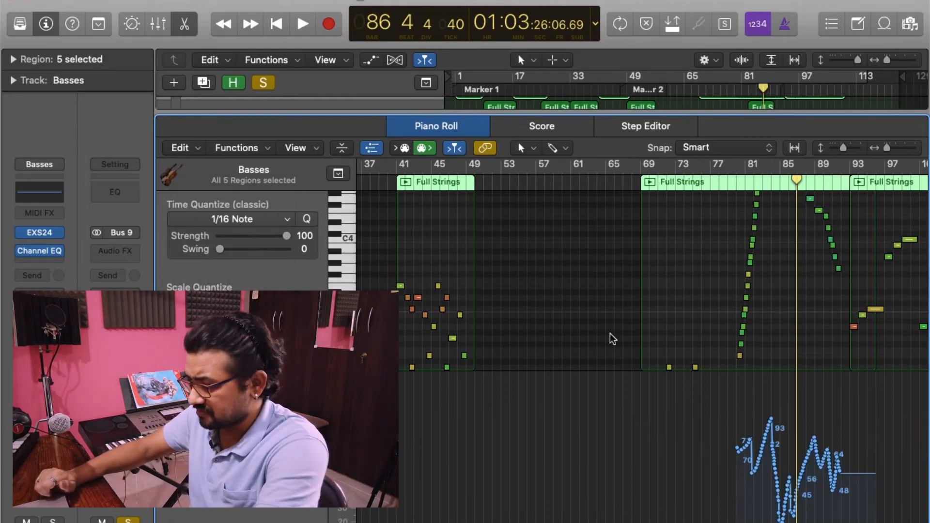
scroll(872, 476, up, 5)
scroll(873, 476, down, 5)
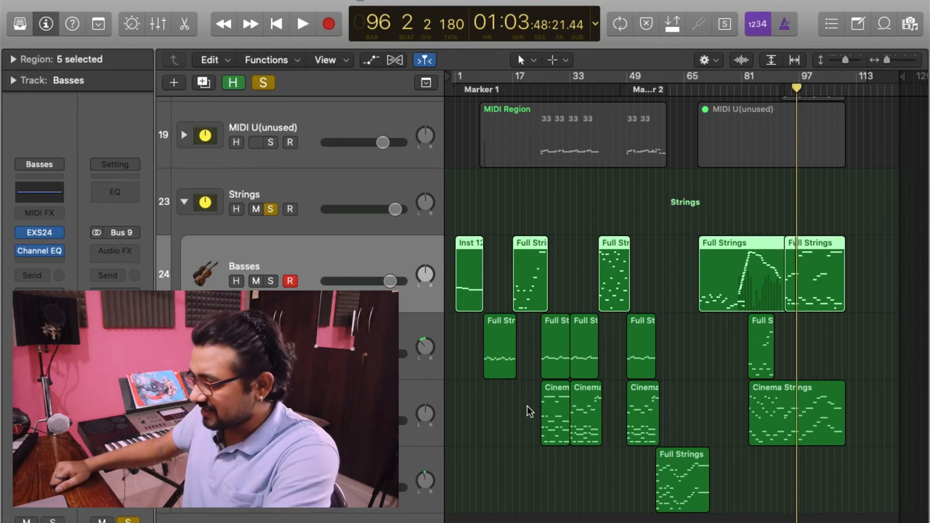
Step: Solo the Vocals track from about bar 24, and clear all solos during playback to compare it with the full arrangement
click(583, 284)
scroll(583, 283, up, 10)
scroll(583, 283, up, 5)
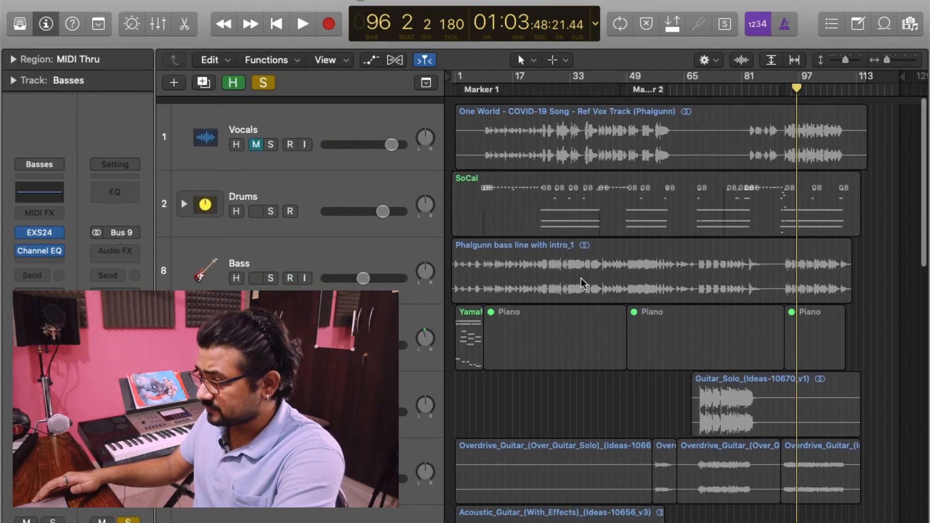
click(271, 137)
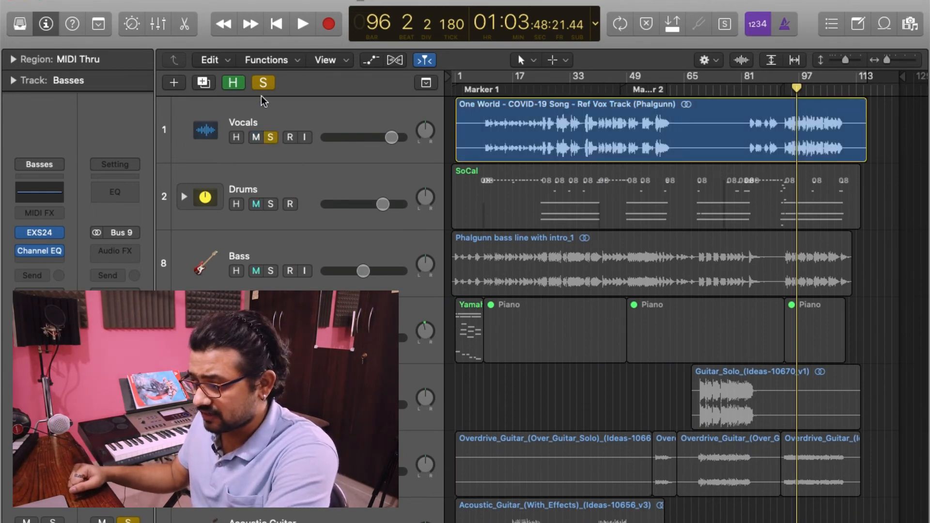
click(537, 89)
key(space)
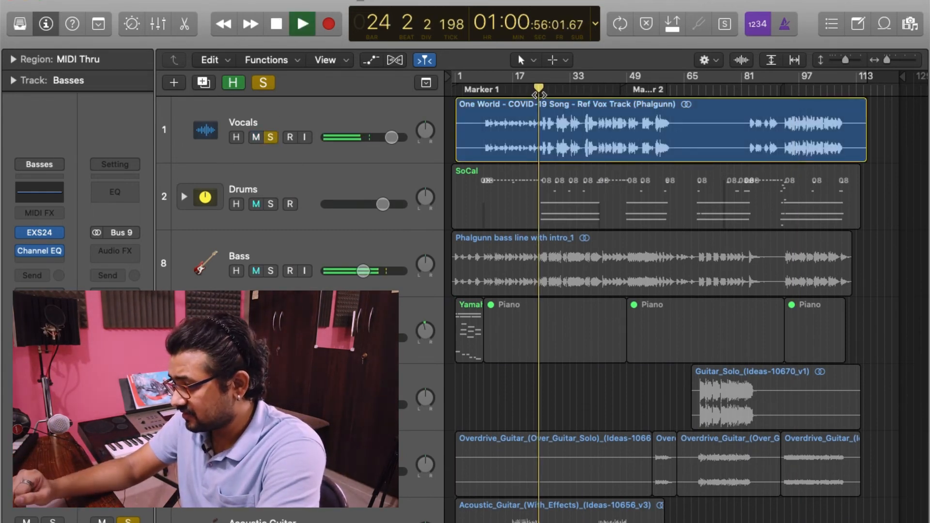
click(262, 83)
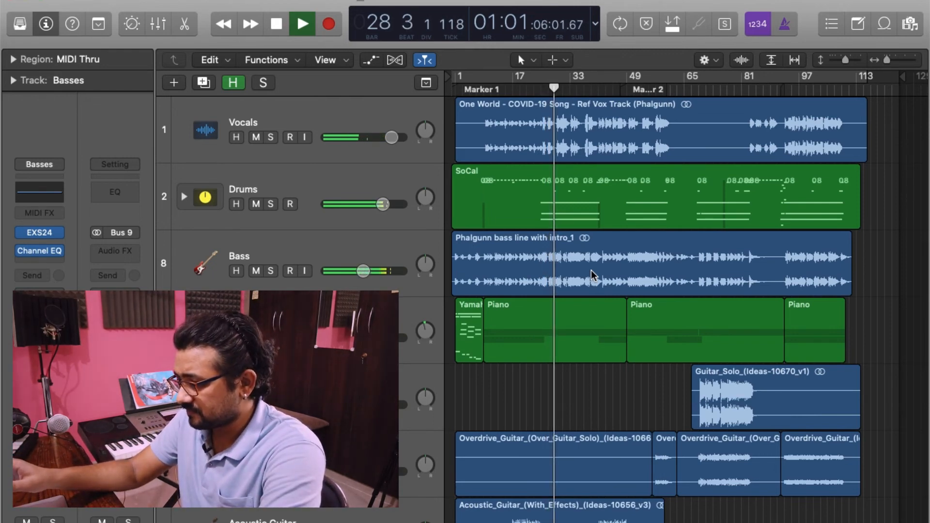
key(space)
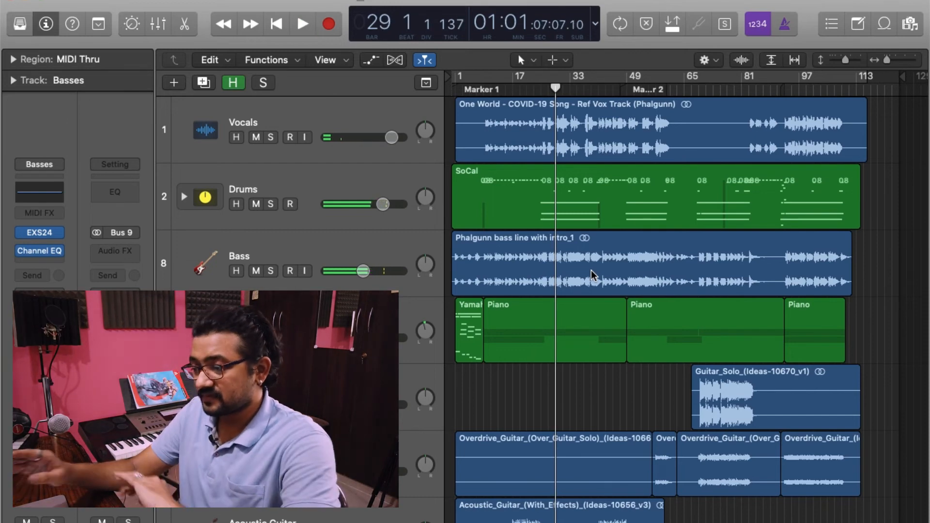